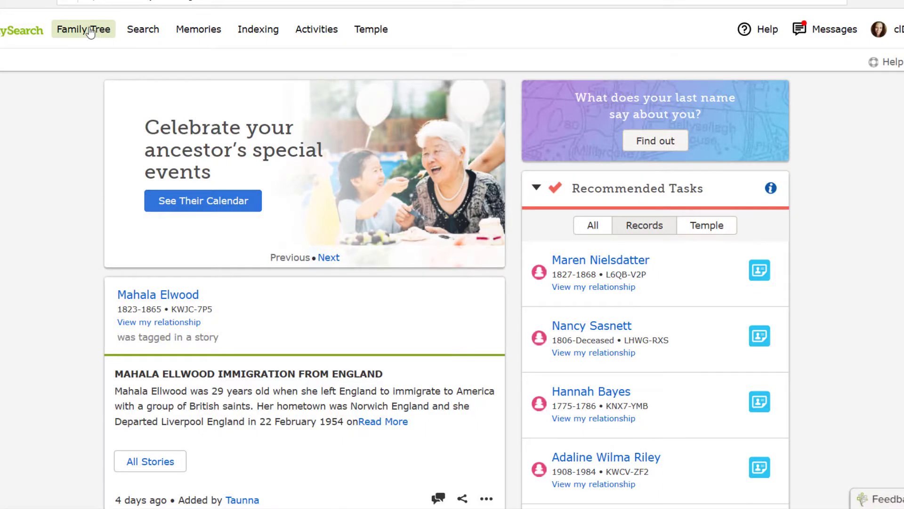
# Step: View the family tree pedigree and return to the home page
pyautogui.click(87, 29)
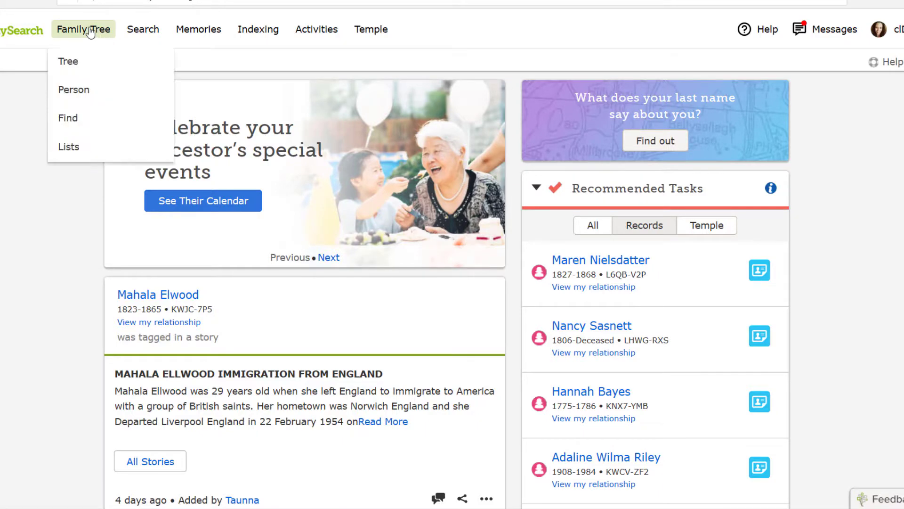
pyautogui.click(77, 66)
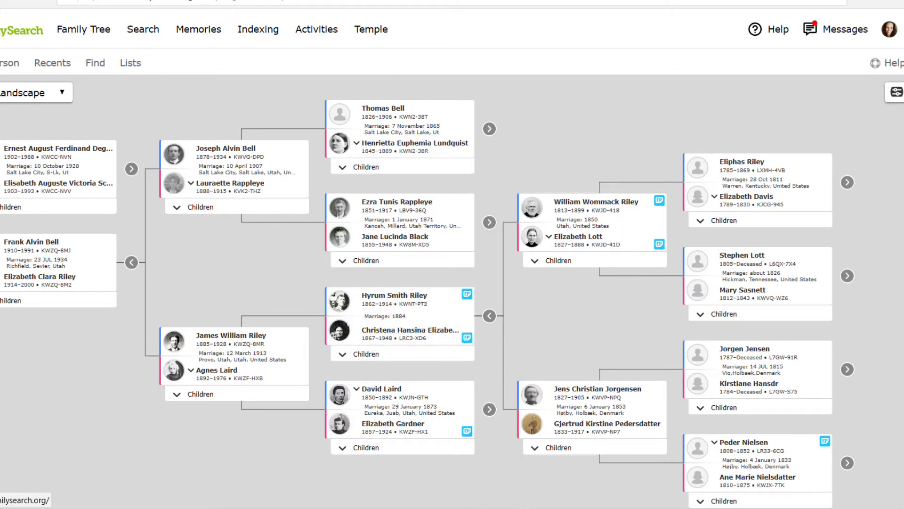
pyautogui.click(14, 31)
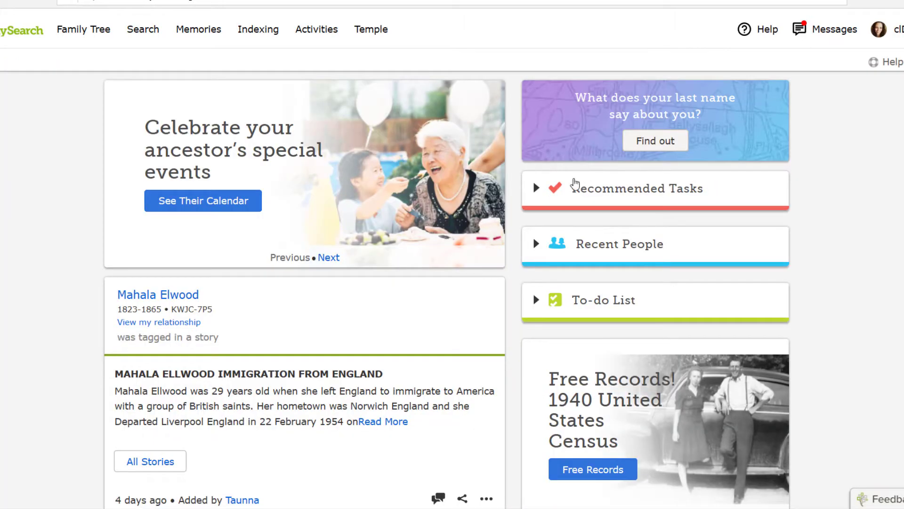
# Step: Expand the Recommended Tasks on the home page and look through the suggested record hints
pyautogui.click(535, 188)
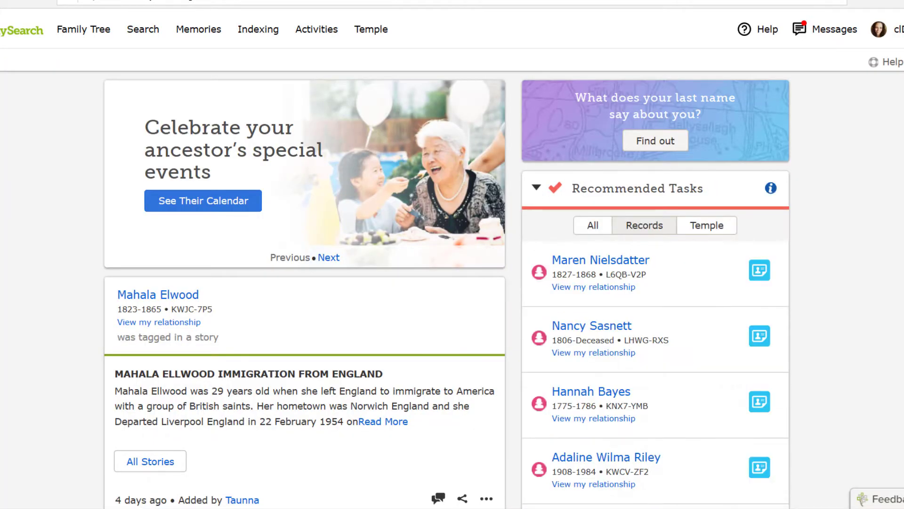
pyautogui.scroll(-2, 535, 191)
pyautogui.scroll(-2, 874, 273)
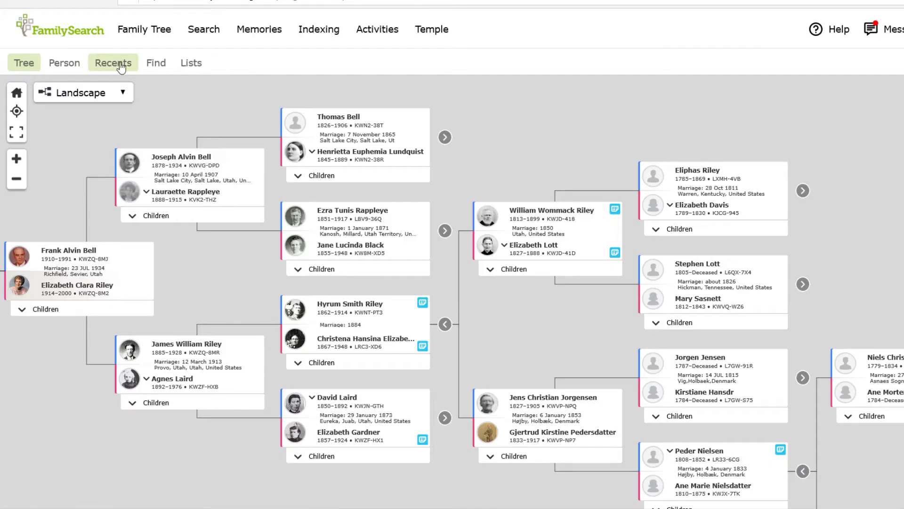
# Step: Display the tree as a seven-generation fan chart, zoomed out to fit, with the Research Helps colouring
pyautogui.click(123, 93)
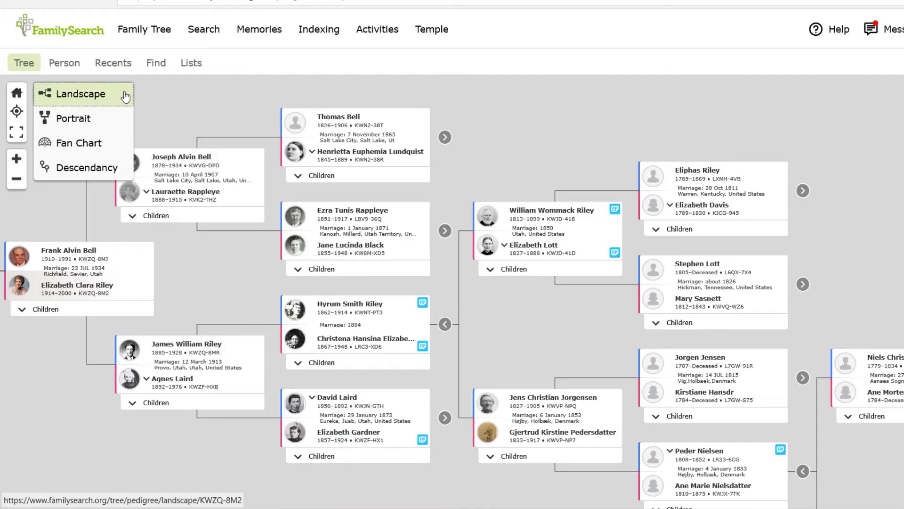
pyautogui.click(96, 144)
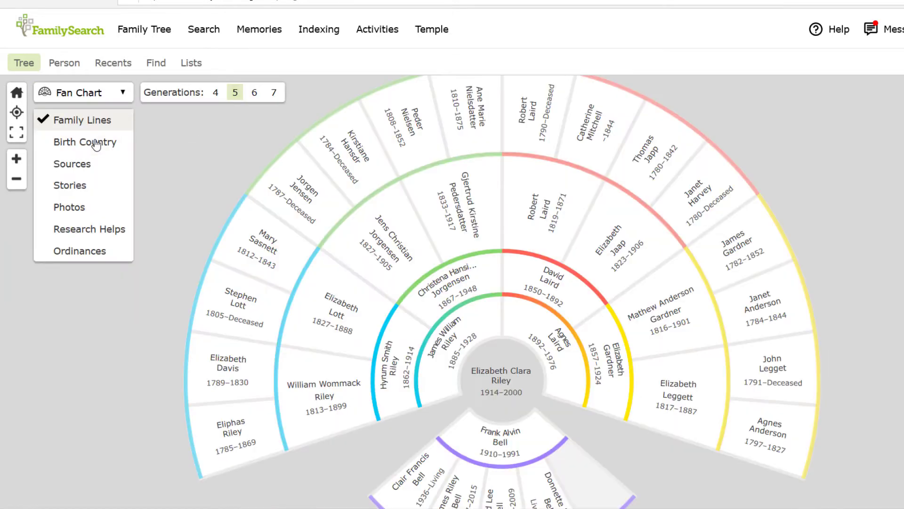
pyautogui.click(273, 93)
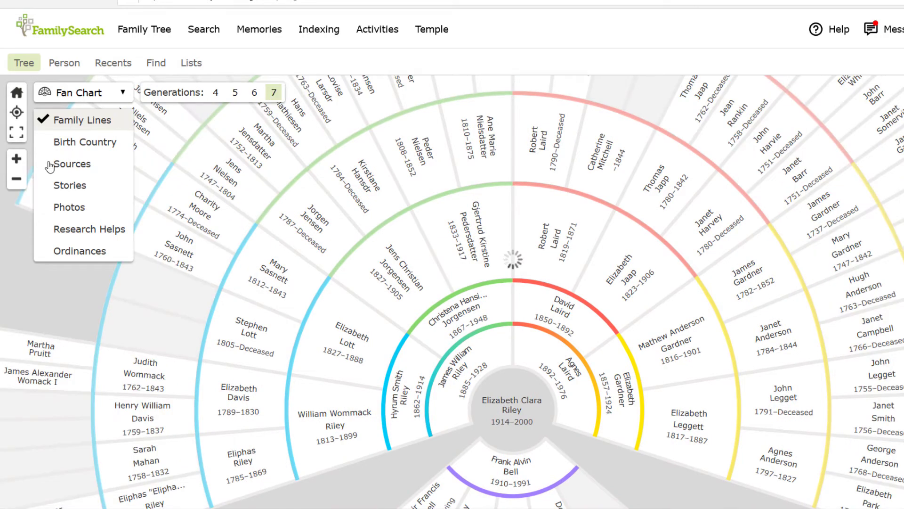
pyautogui.click(17, 180)
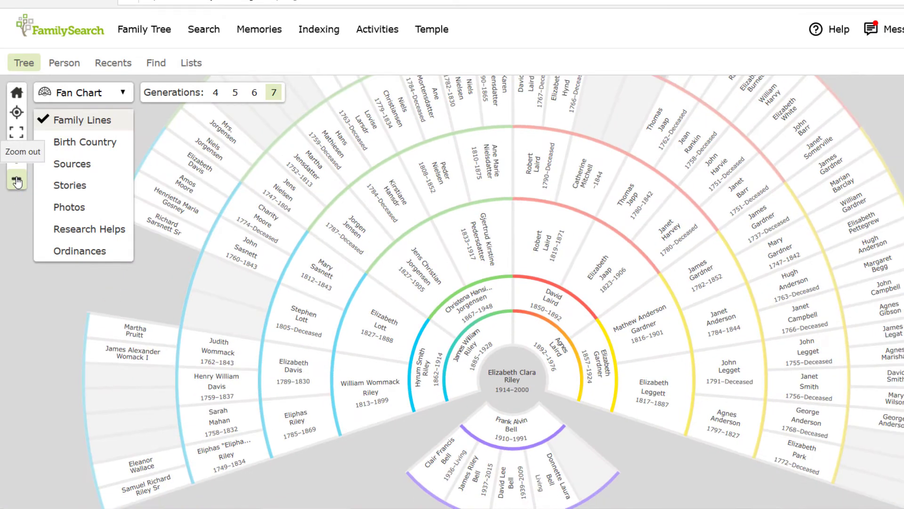
pyautogui.click(17, 180)
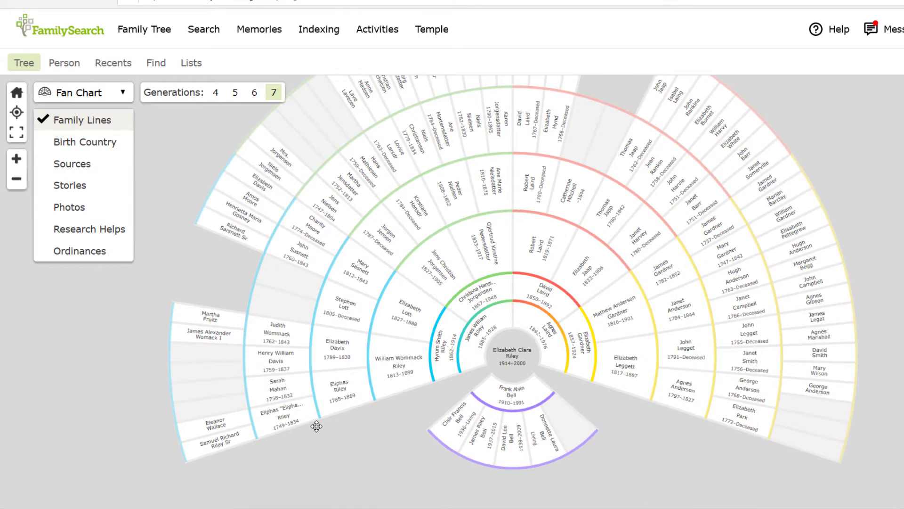
pyautogui.moveTo(383, 422); pyautogui.dragTo(362, 481)
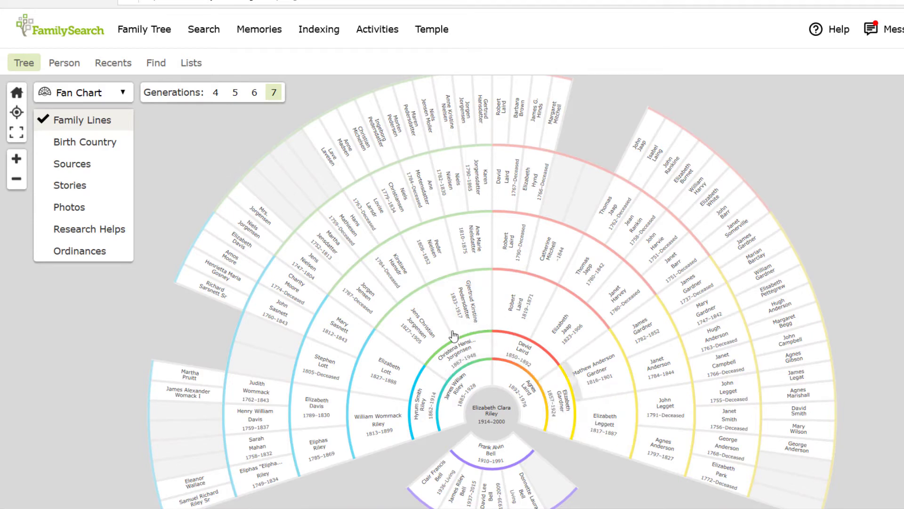
pyautogui.click(106, 233)
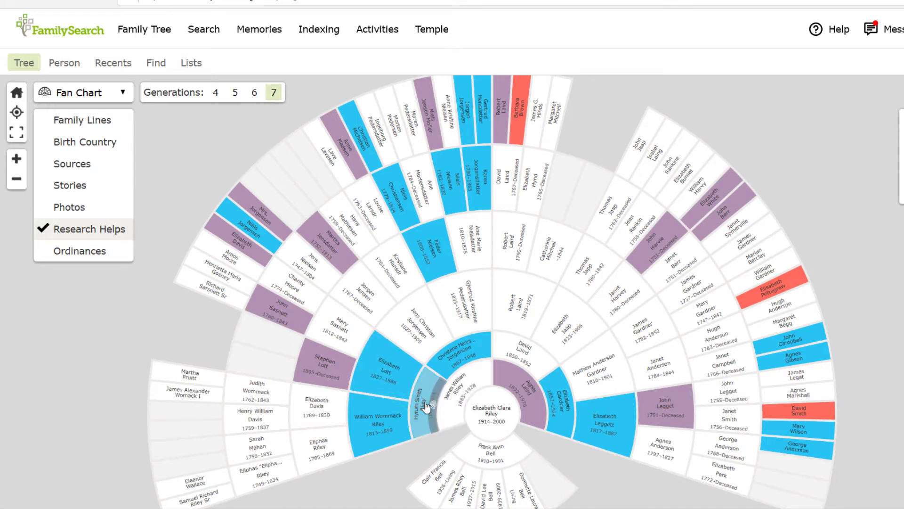
# Step: Open the person page of the central person's maternal grandmother and start Review and Attach for her Scotland Census, 1861 record hint
pyautogui.click(565, 402)
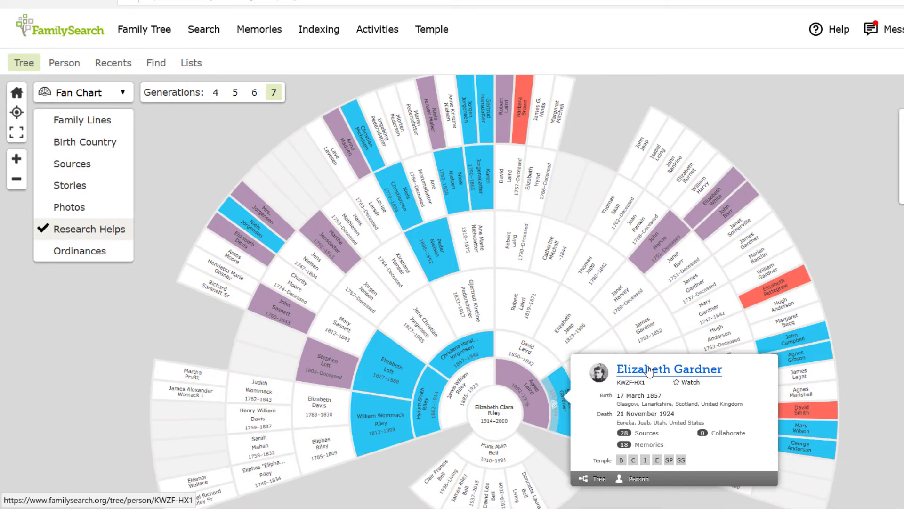
pyautogui.click(649, 371)
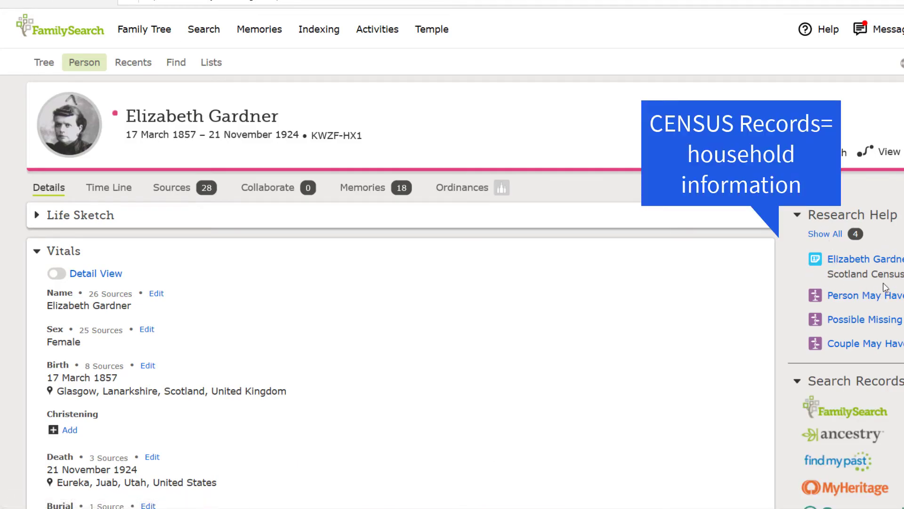
pyautogui.click(855, 263)
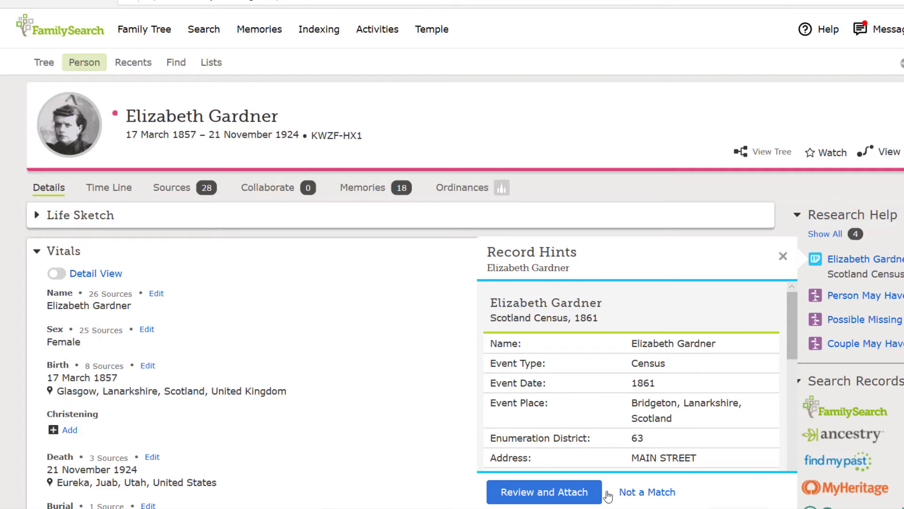
pyautogui.click(561, 493)
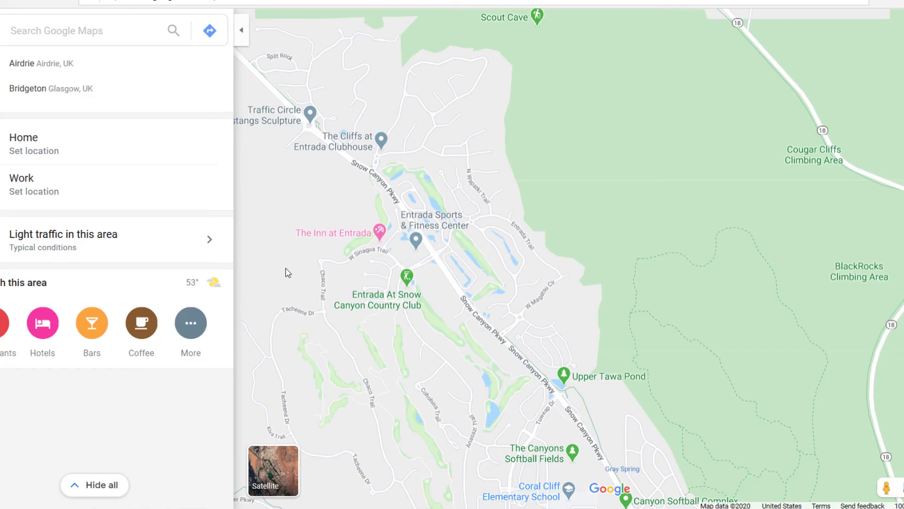
# Step: In Google Maps, look up walking directions from Bridgeton, Lanarkshire, to Airdrie, UK
pyautogui.click(53, 65)
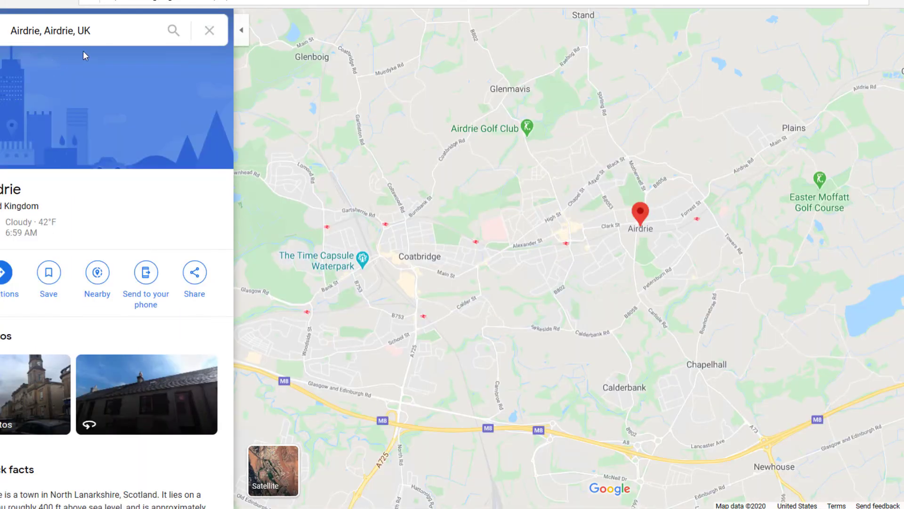
pyautogui.click(4, 272)
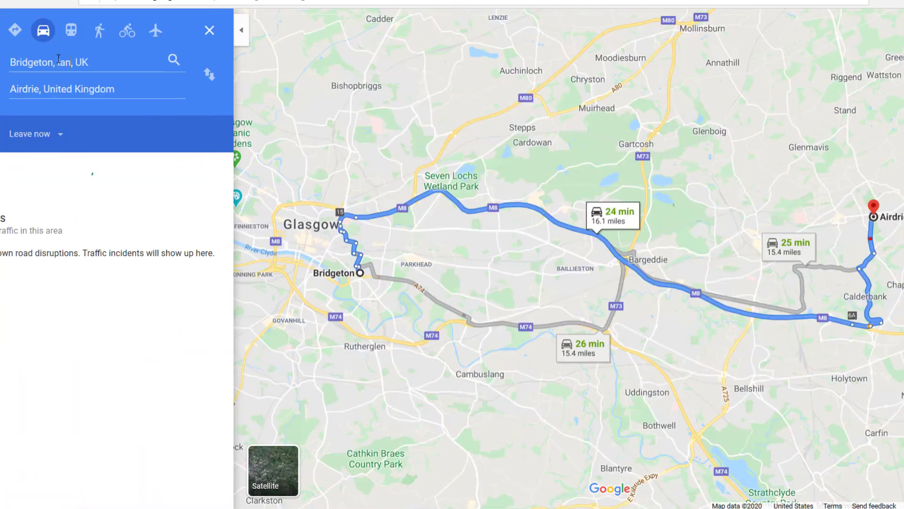
pyautogui.write('ar')
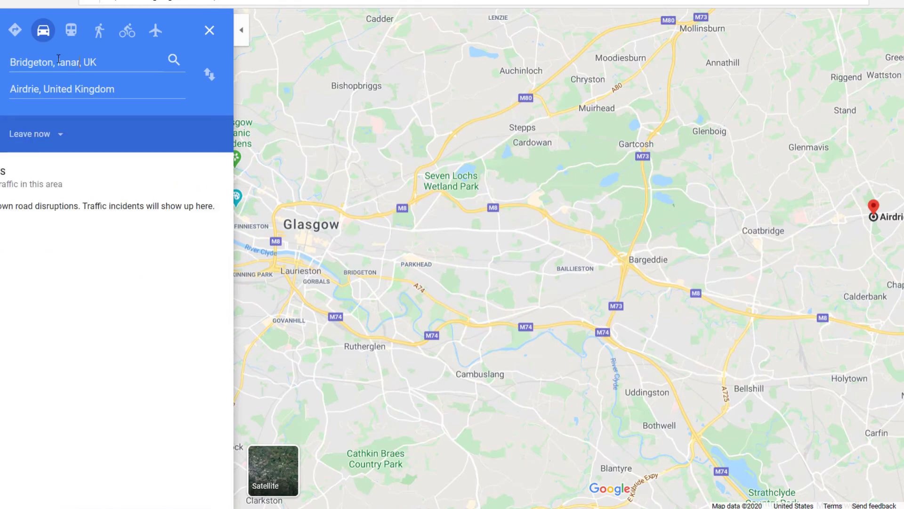
pyautogui.write('kshire')
pyautogui.press('Return')
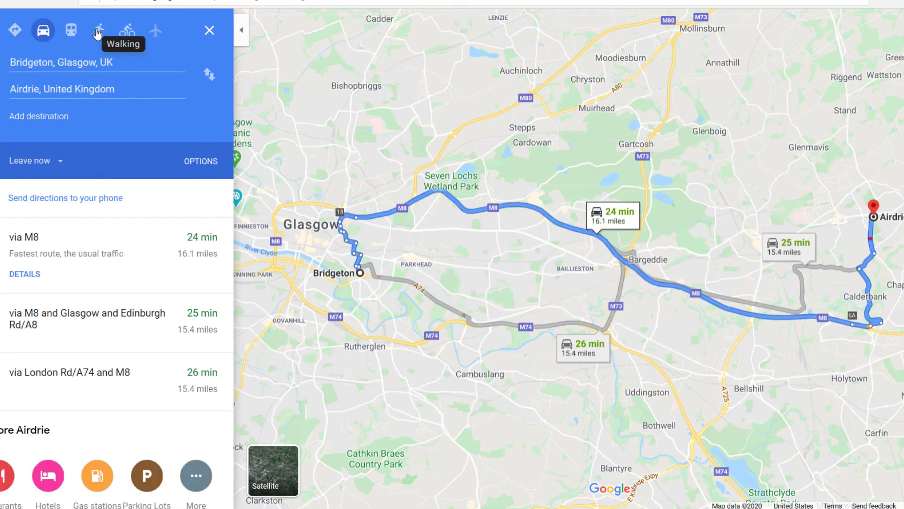
pyautogui.click(98, 31)
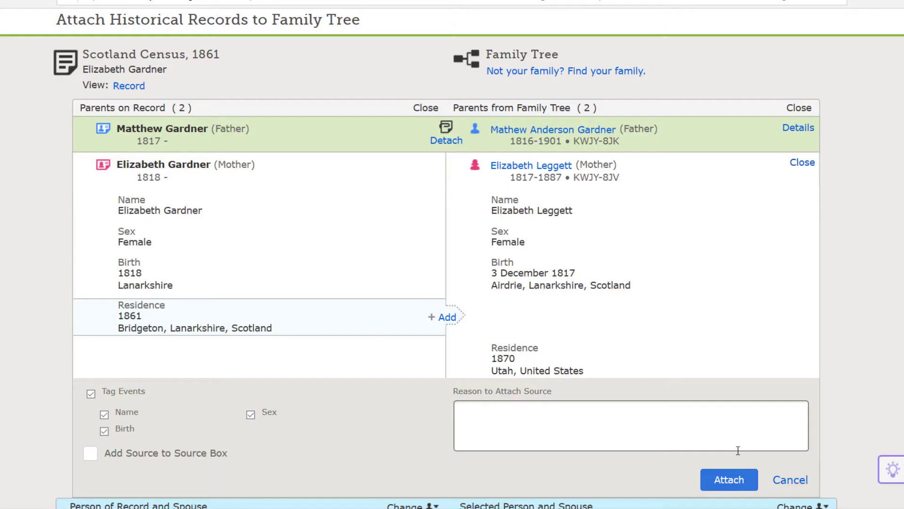
# Step: Back in FamilySearch, compare the parents, siblings and other household members on the 1861 census record with the family tree
pyautogui.scroll(-2, 452, 259)
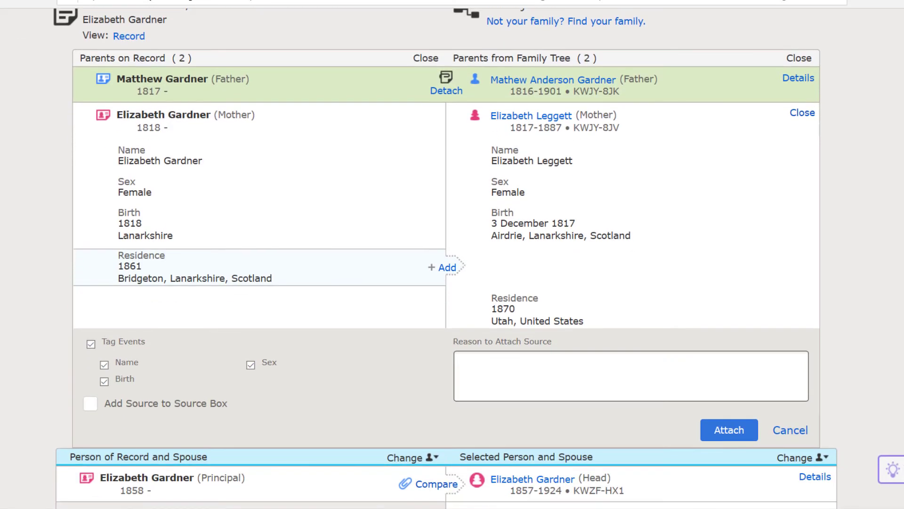
pyautogui.scroll(-5, 452, 259)
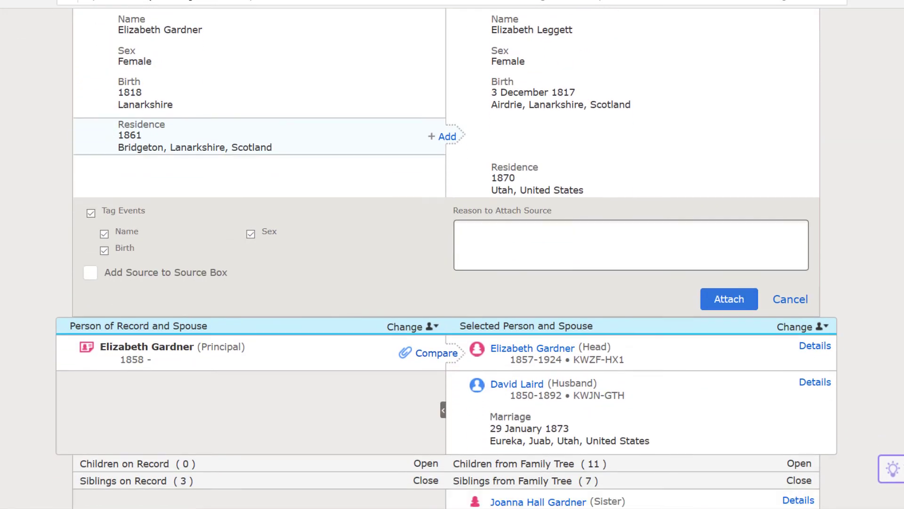
pyautogui.scroll(-3, 452, 259)
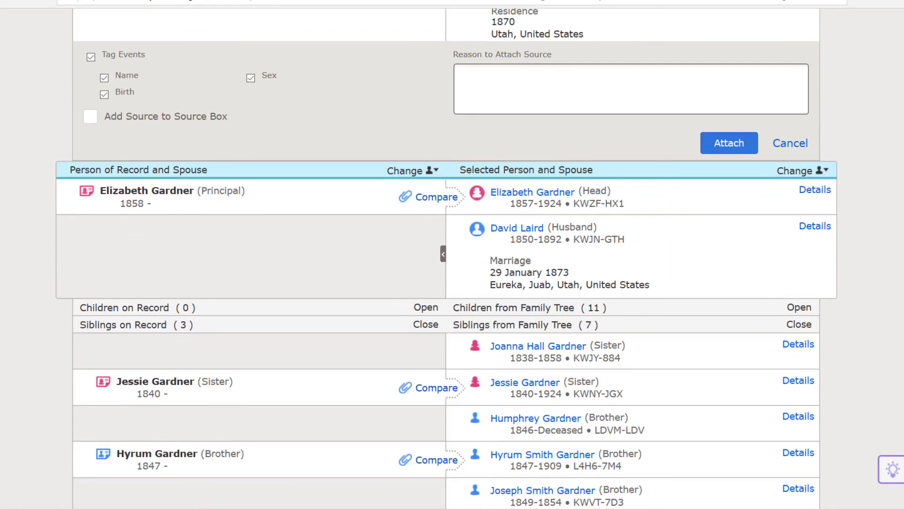
pyautogui.scroll(-3, 452, 259)
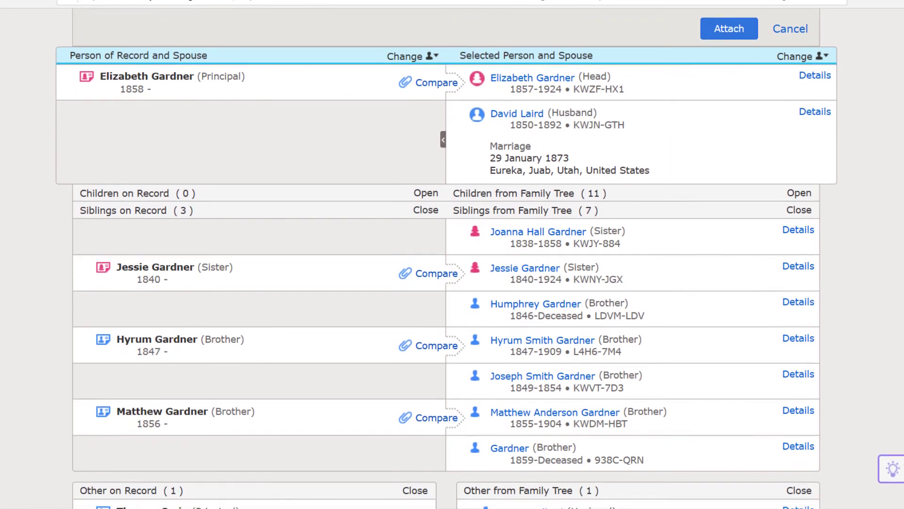
pyautogui.scroll(-1, 452, 259)
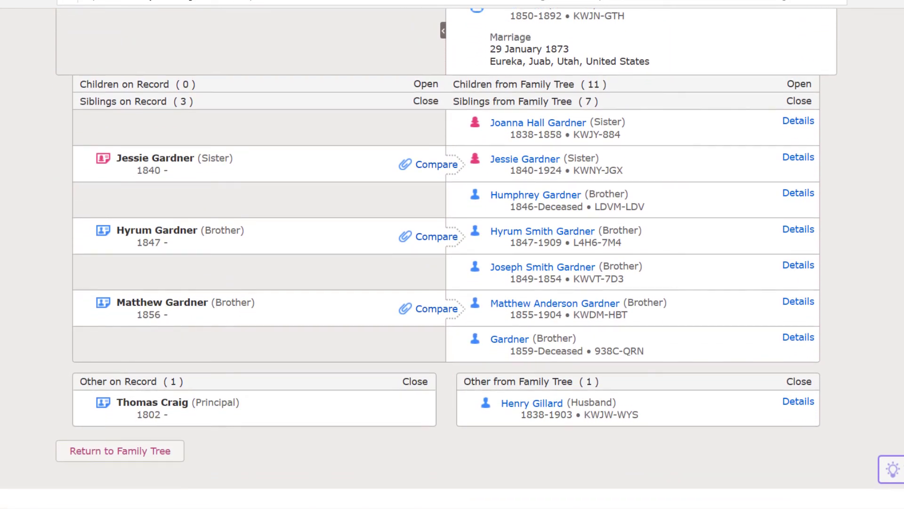
pyautogui.scroll(-1, 452, 259)
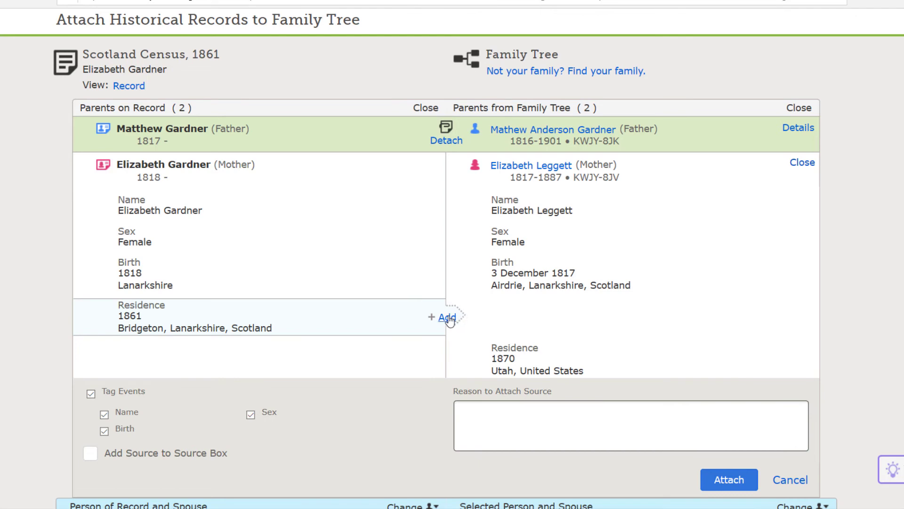
# Step: Add the 1861 Bridgeton residence to the mother and attach the census record with the reason "Information Matches"
pyautogui.click(448, 318)
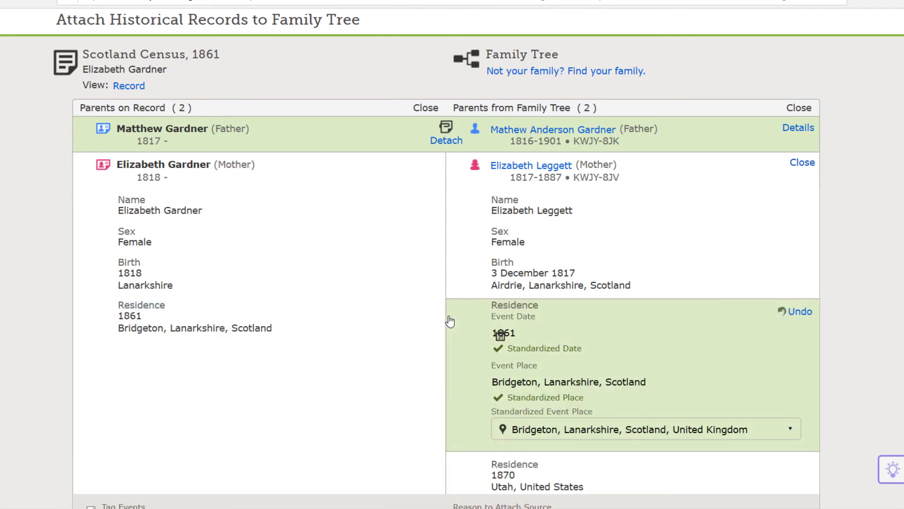
pyautogui.scroll(-4, 527, 352)
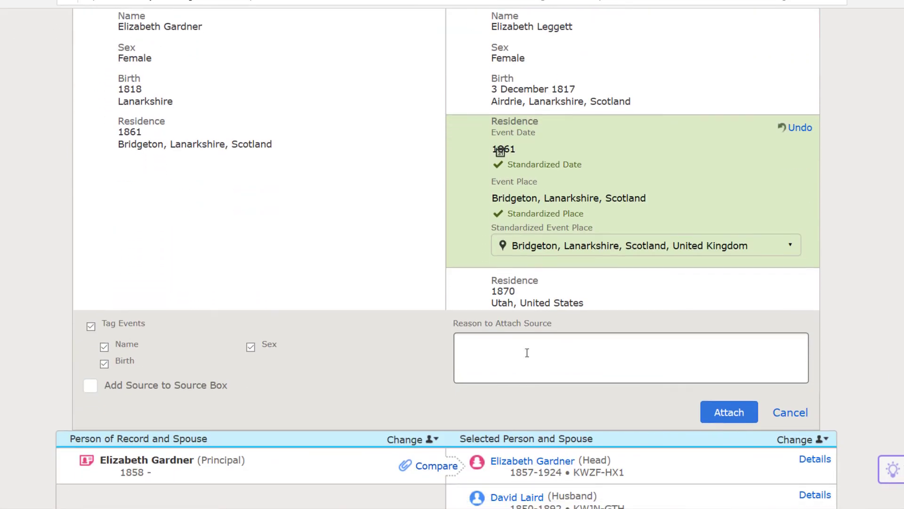
pyautogui.write('nformation Matches')
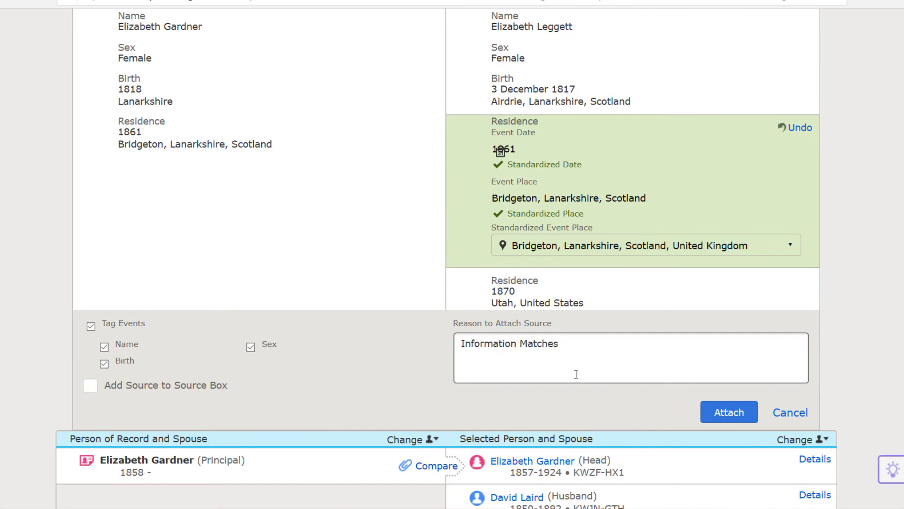
pyautogui.click(725, 413)
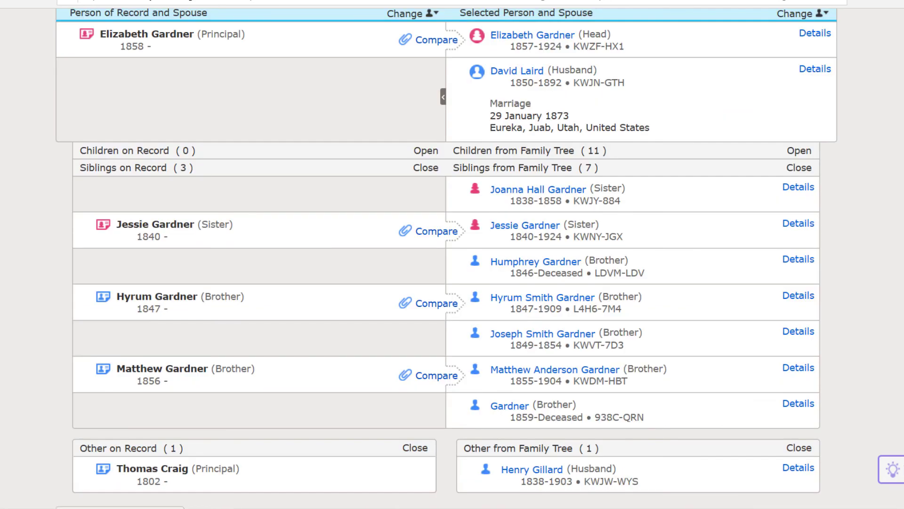
# Step: Compare the principal person's census entry with her tree profile and add the 1861 Bridgeton, Lanarkshire, residence to it
pyautogui.scroll(4, 408, 235)
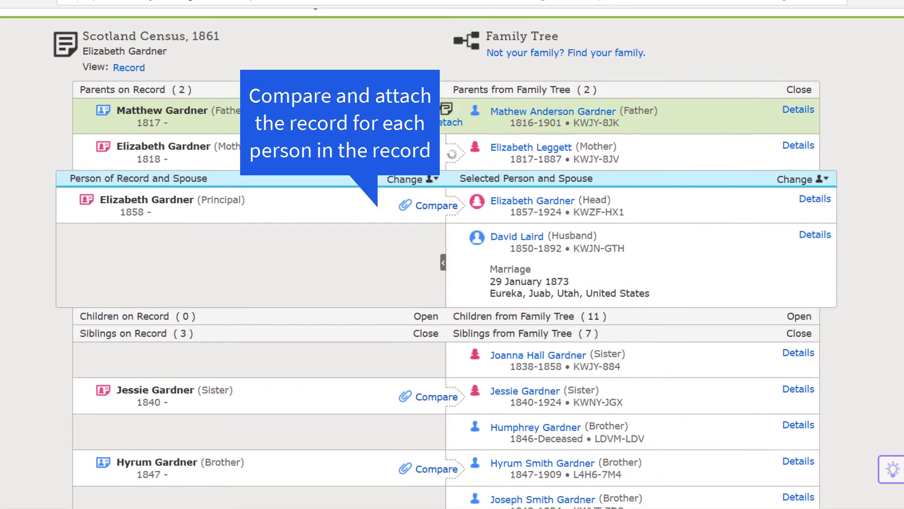
pyautogui.click(437, 206)
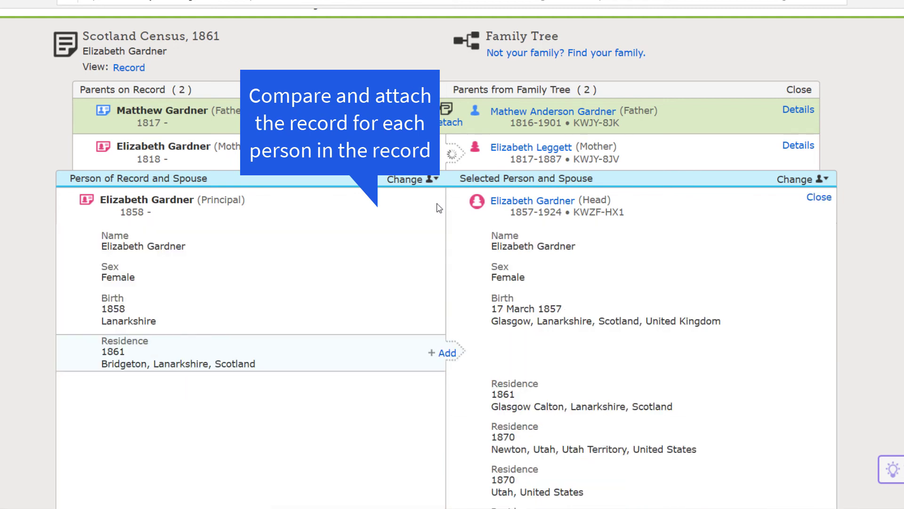
pyautogui.click(458, 353)
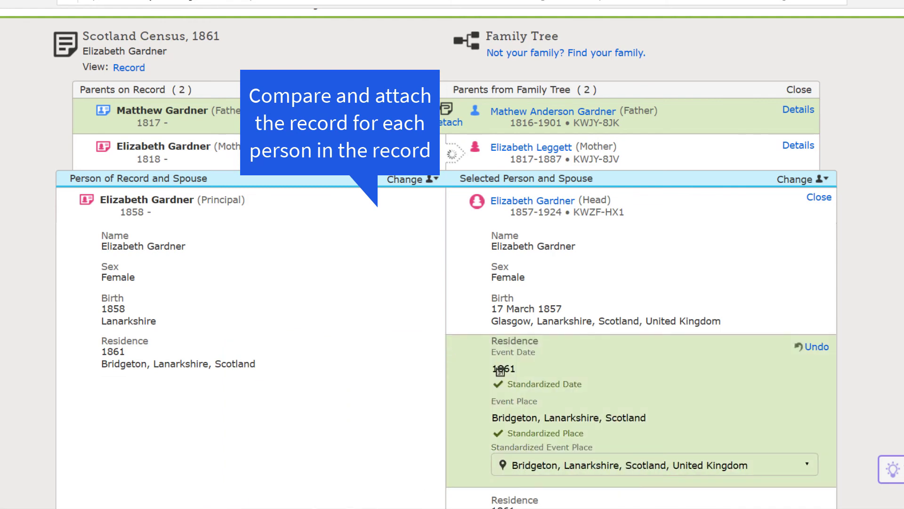
pyautogui.scroll(-8, 500, 371)
pyautogui.scroll(-2, 500, 283)
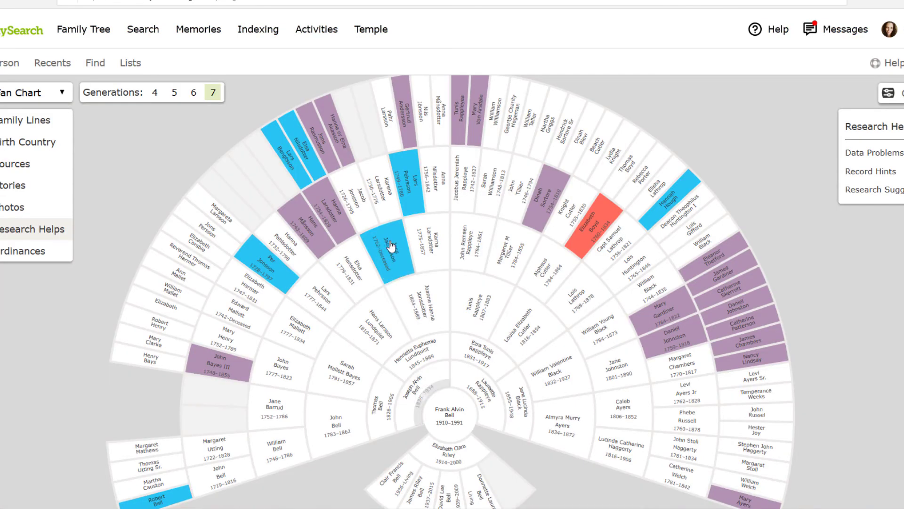
# Step: Open the blue-highlighted ancestor in the fan chart's Swedish line and start Review and Attach for his Sweden Baptisms, 1611-1920 hint
pyautogui.click(393, 248)
pyautogui.click(466, 272)
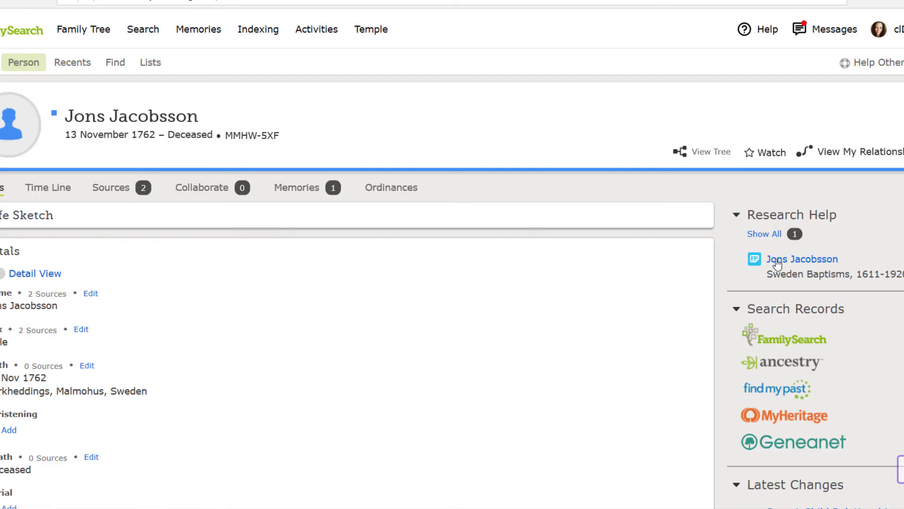
pyautogui.click(777, 261)
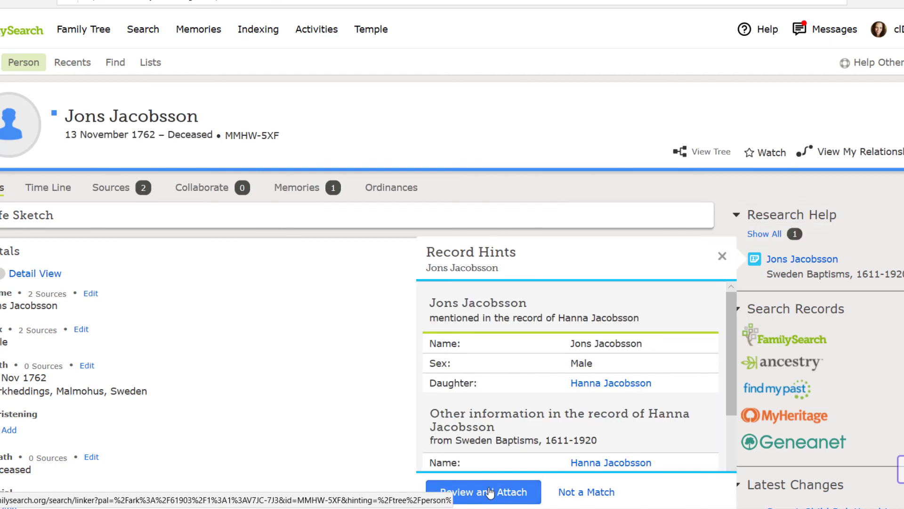
pyautogui.click(490, 493)
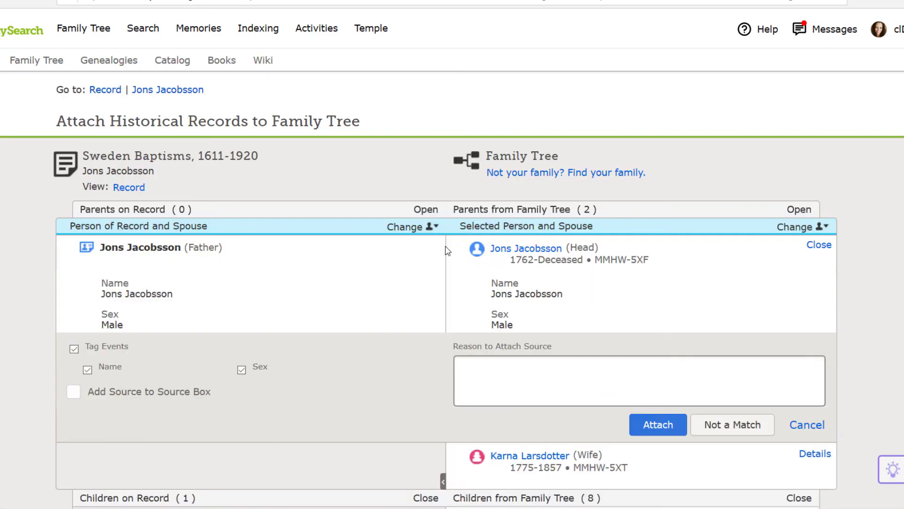